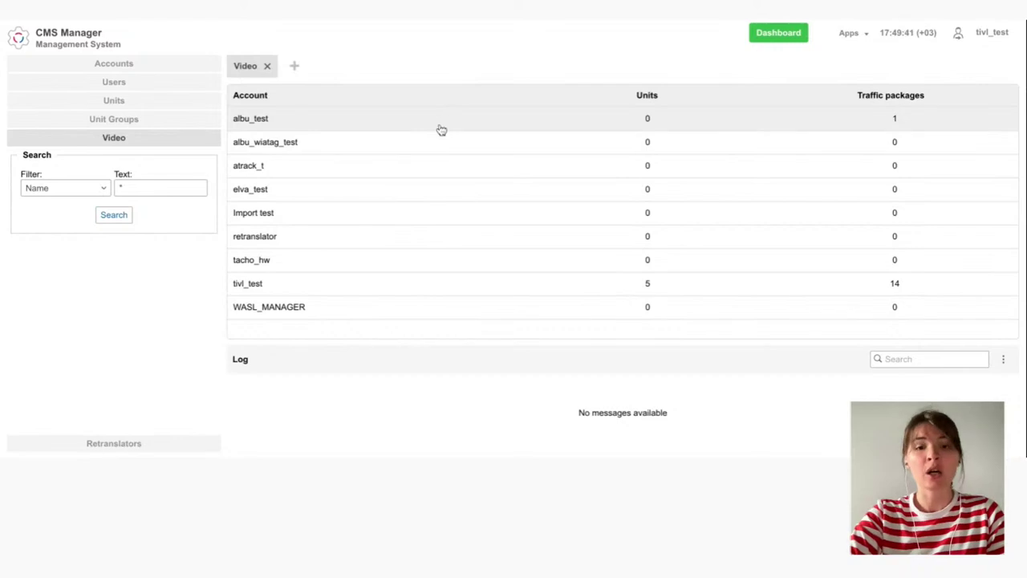
# Step: View the video units and traffic packages of the tivl_test and tacho_hw accounts, returning to the account list
pyautogui.click(340, 293)
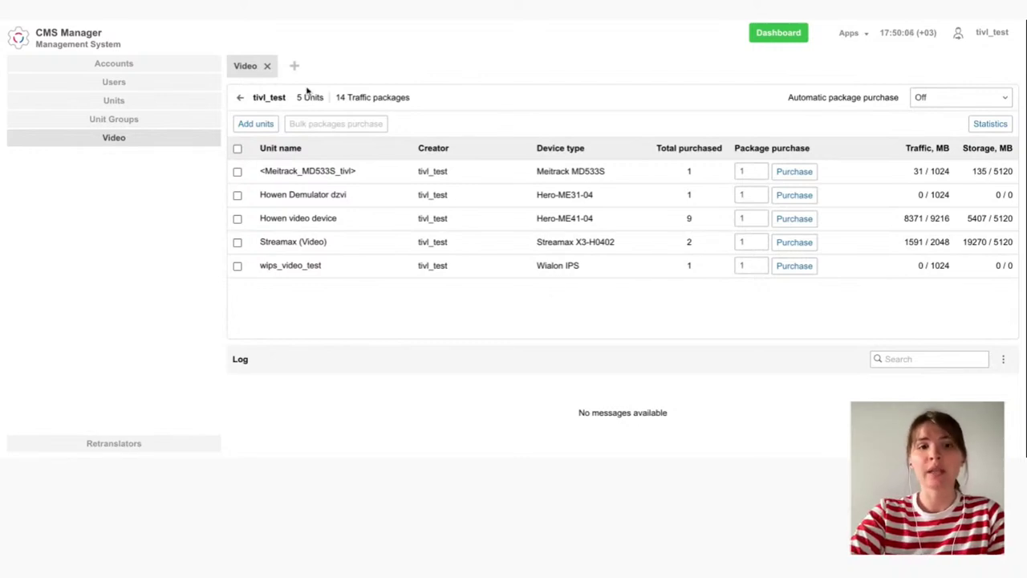
pyautogui.click(240, 98)
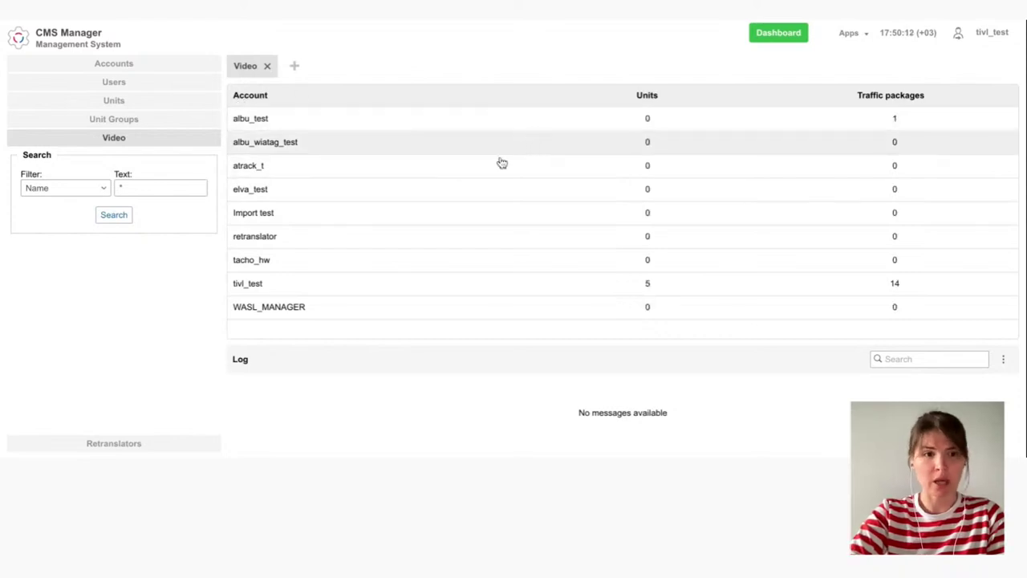
pyautogui.click(451, 258)
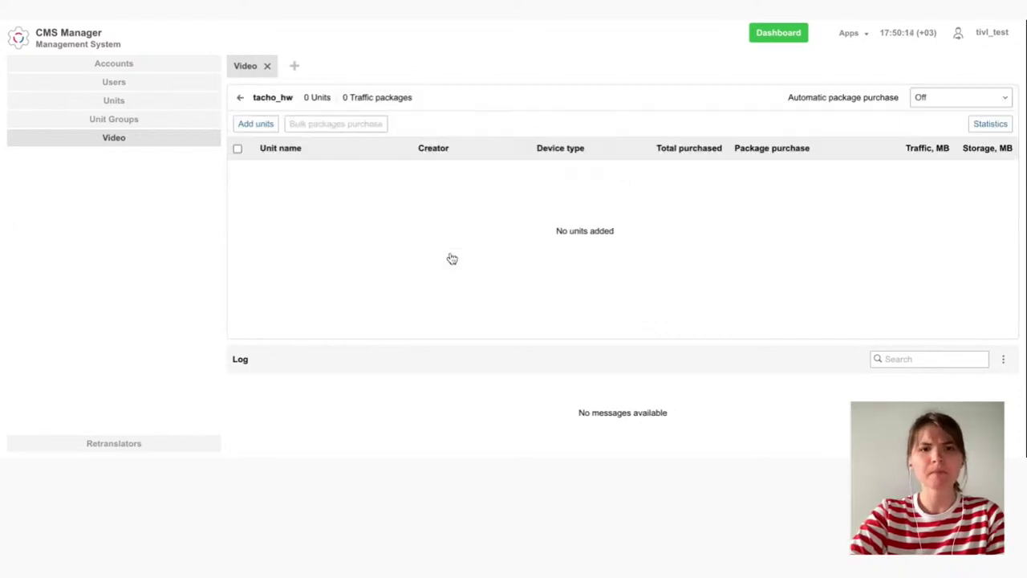
pyautogui.click(241, 98)
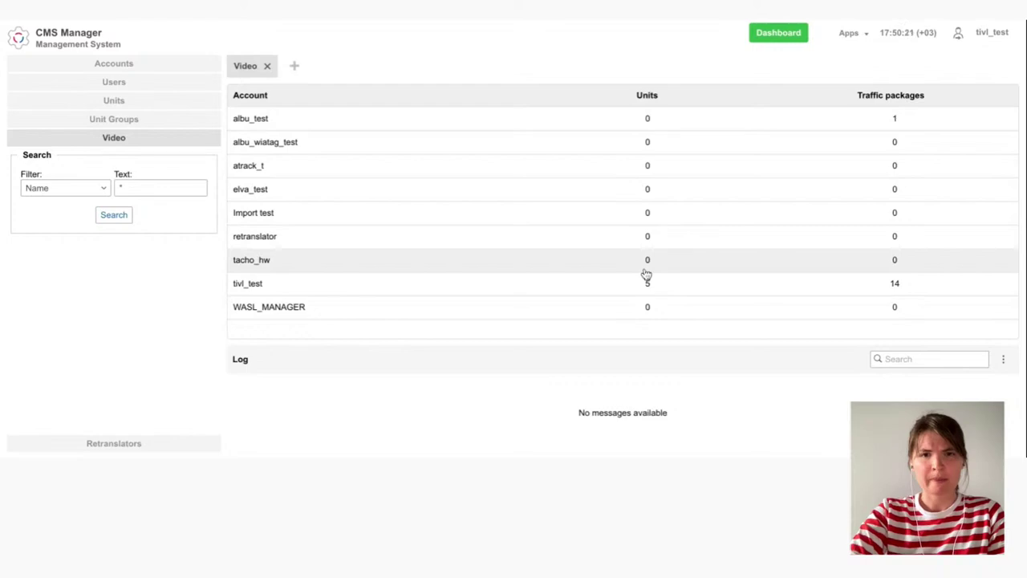
# Step: Purchase 1 traffic package for the <Meitrack_MD533S_tivl> unit in the tivl_test account
pyautogui.click(669, 288)
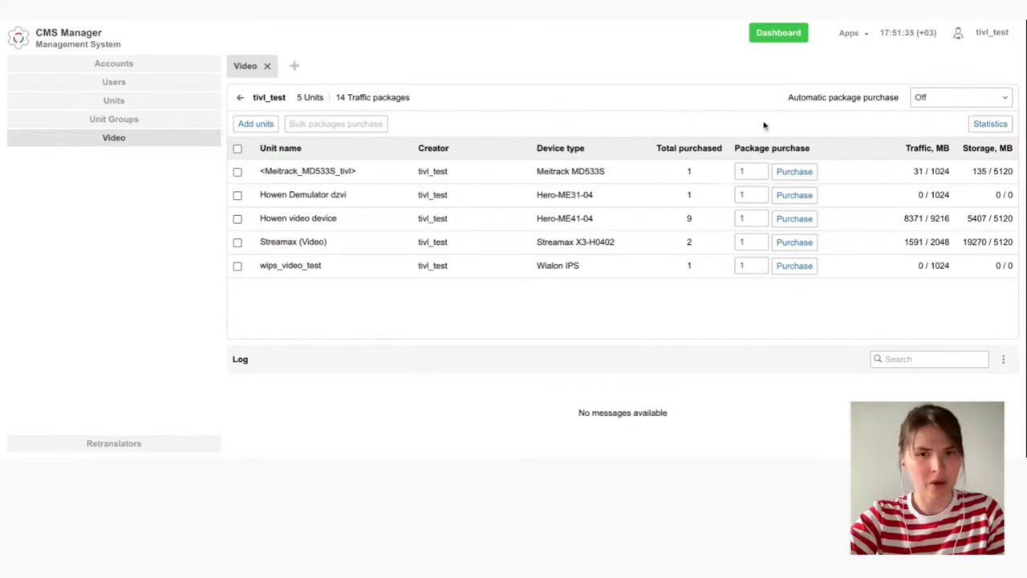
pyautogui.click(763, 170)
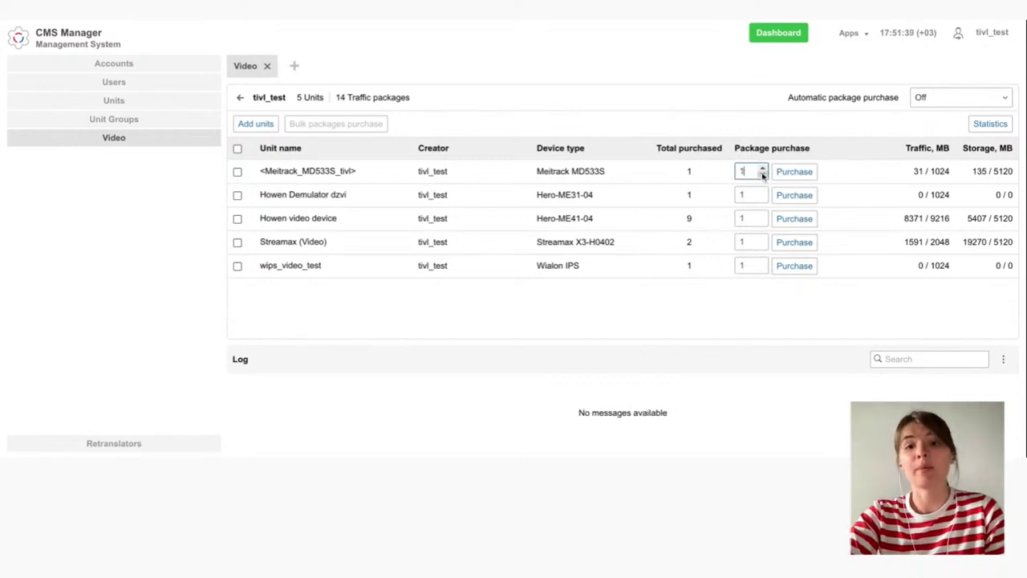
pyautogui.click(787, 175)
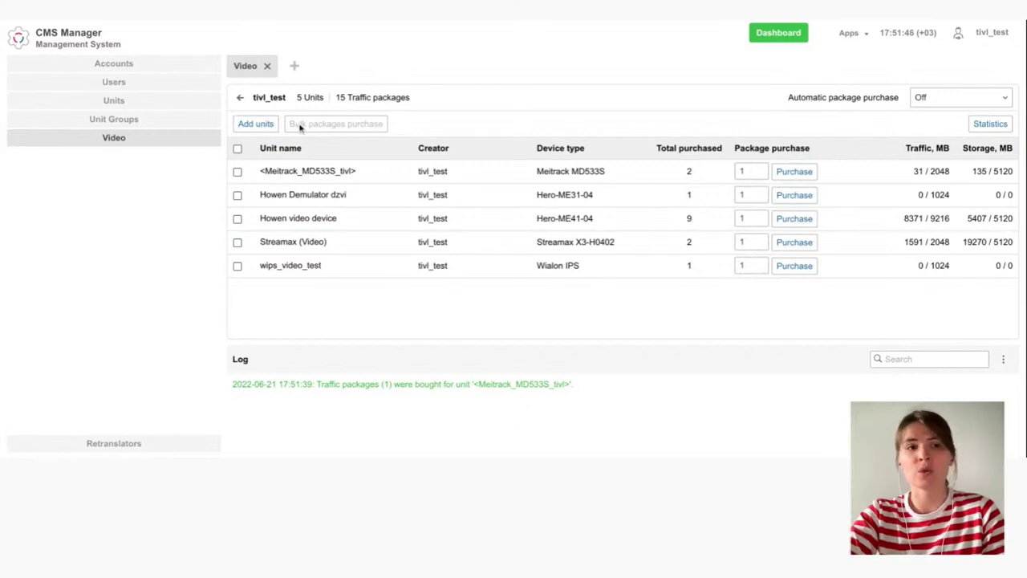
# Step: Select the <Meitrack_MD533S_tivl> and Howen Demulator dzvi units and view the bulk package purchase options without buying
pyautogui.click(237, 172)
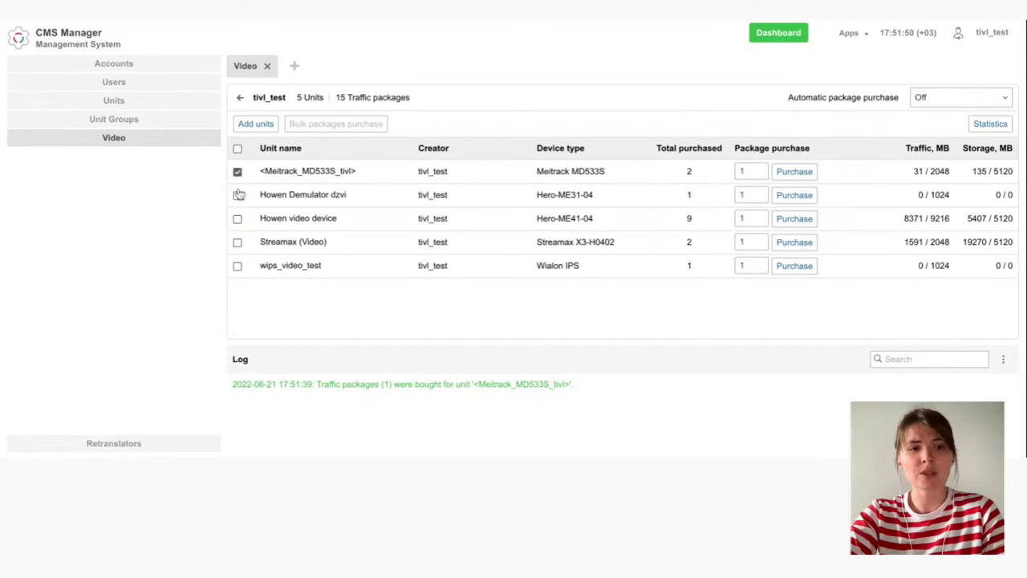
pyautogui.click(333, 125)
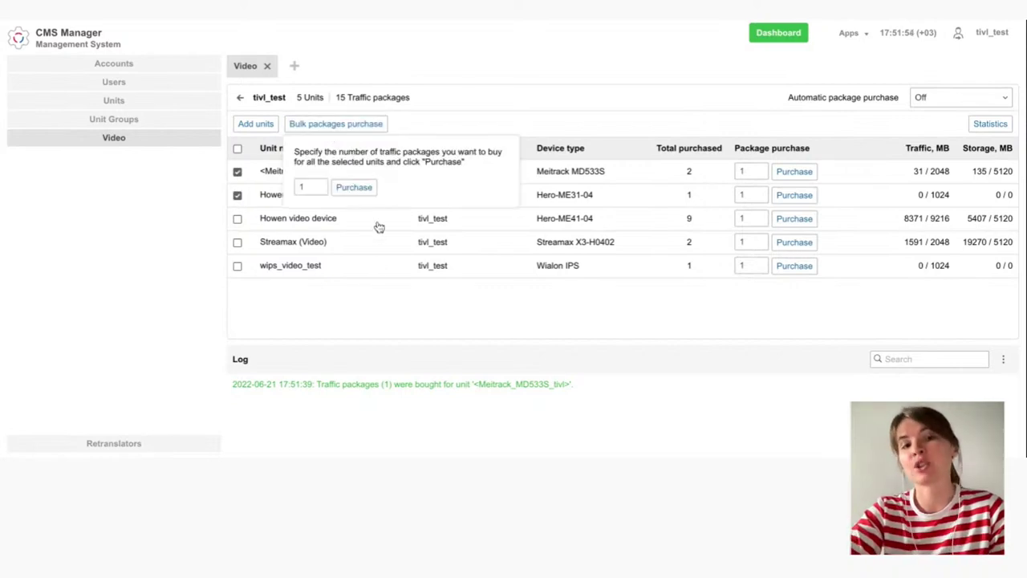
pyautogui.click(496, 112)
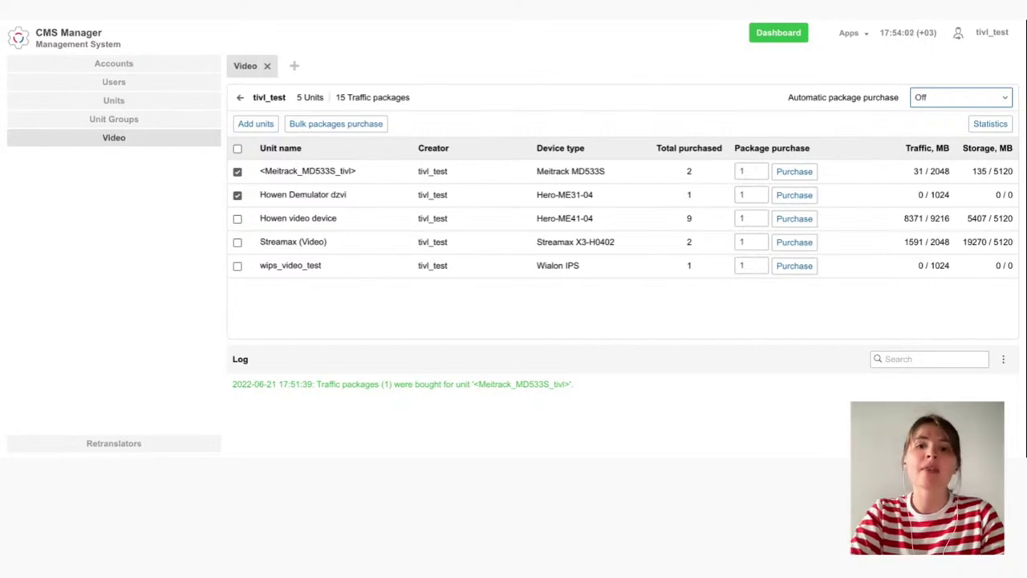
# Step: Set the automatic package purchase limit for the tivl_test account's units to 5
pyautogui.click(973, 101)
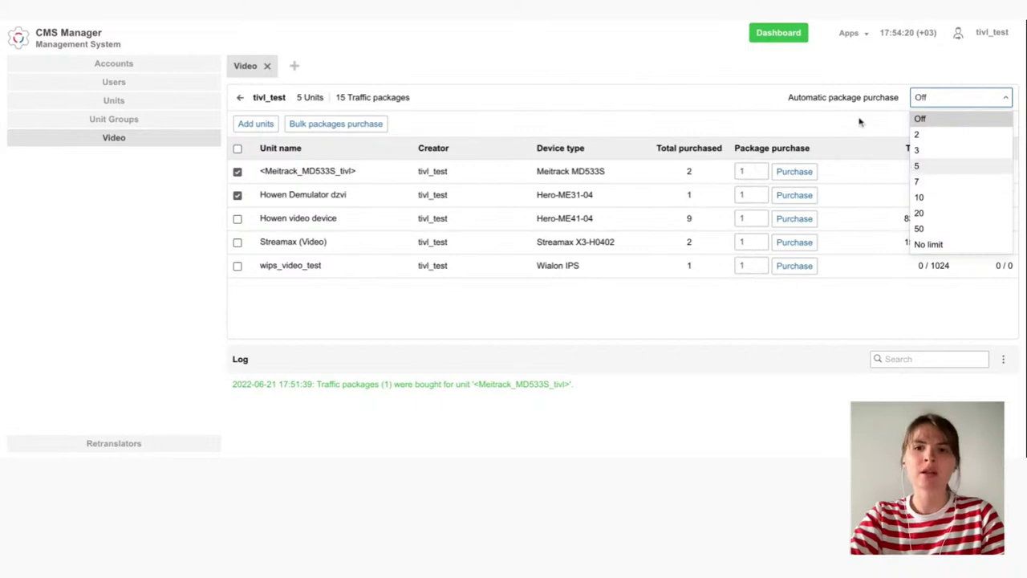
pyautogui.click(920, 165)
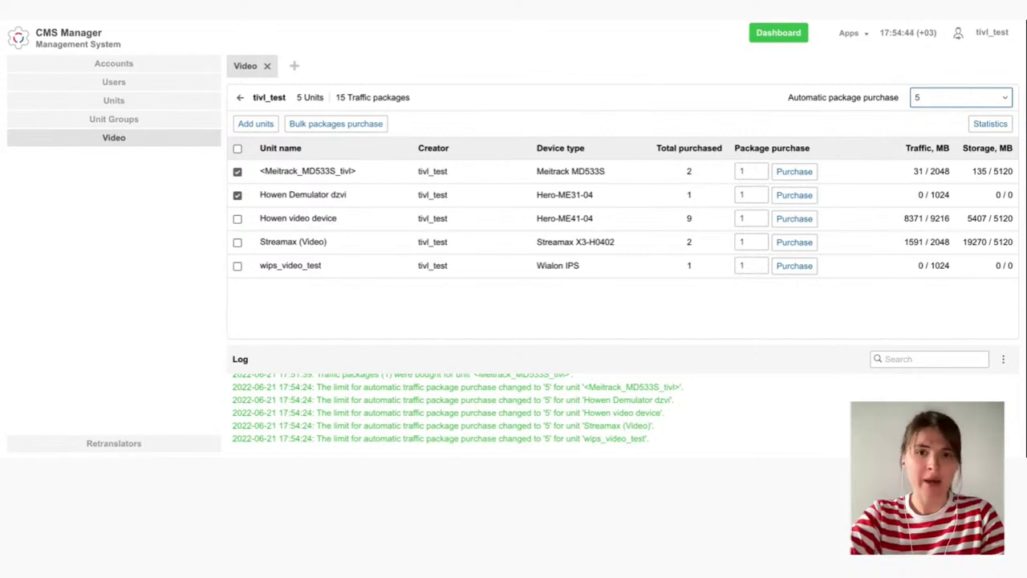
pyautogui.click(939, 102)
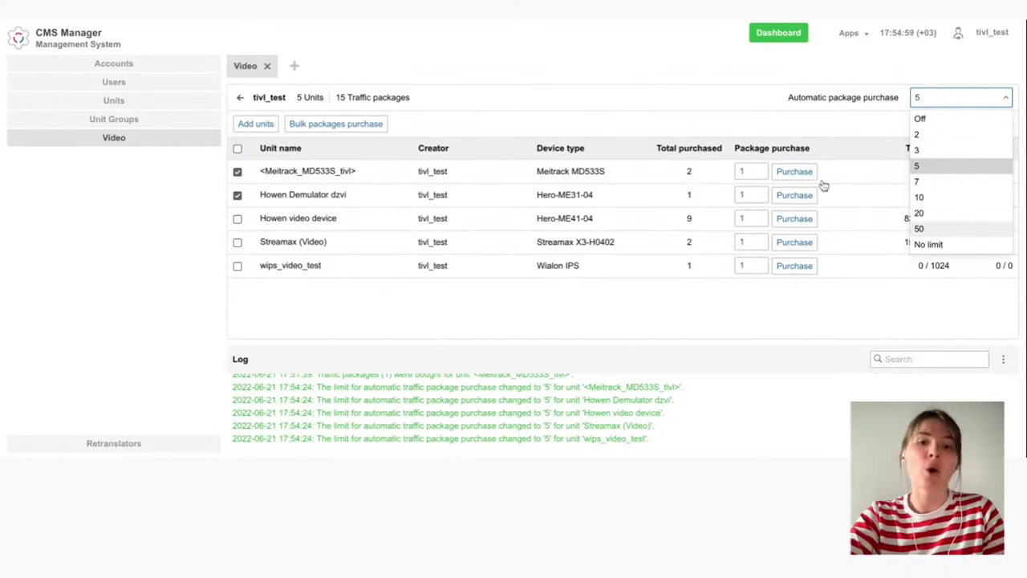
pyautogui.click(768, 340)
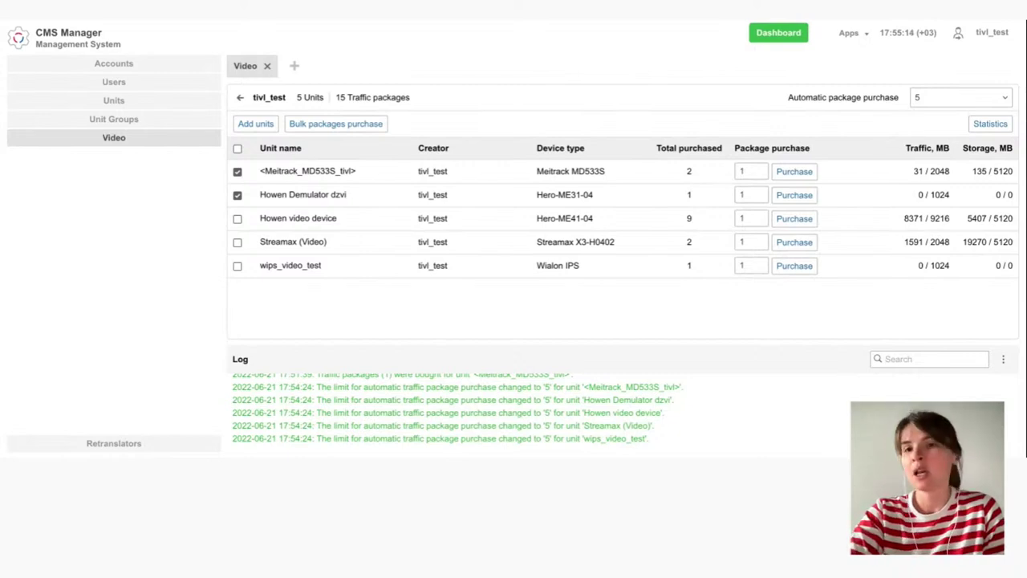
pyautogui.click(946, 107)
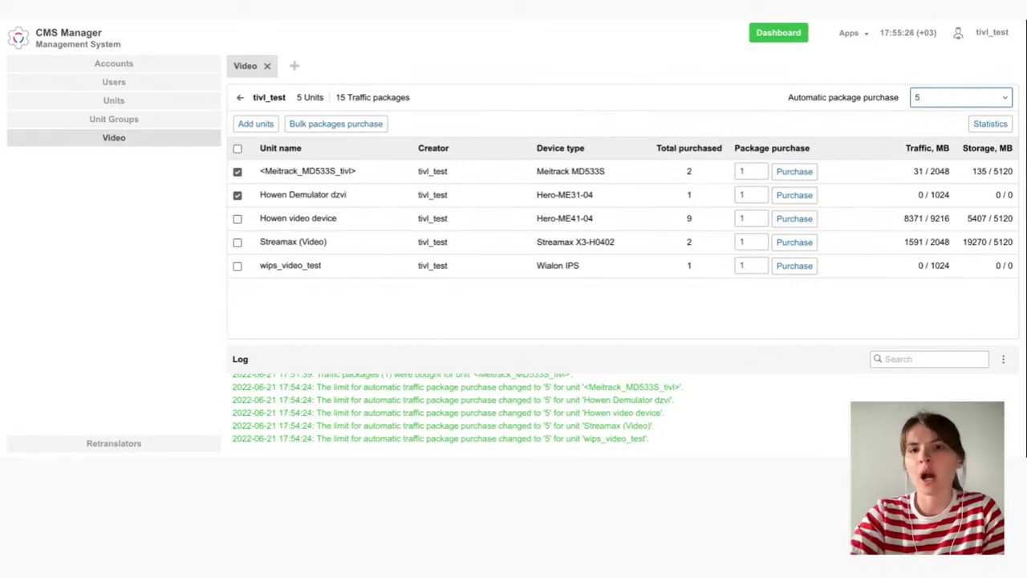
pyautogui.click(977, 287)
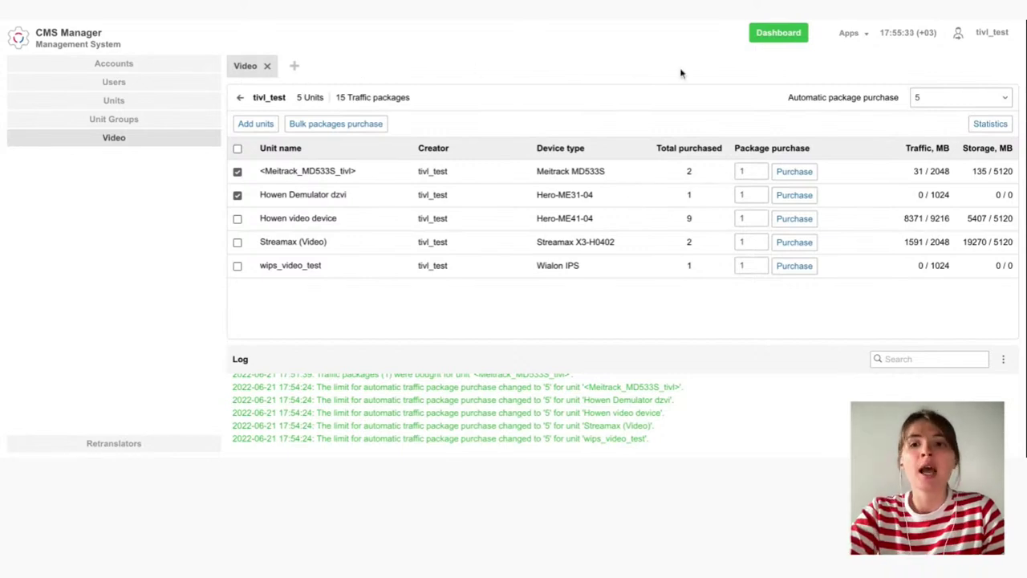
# Step: Open the account's traffic statistics and show the daily breakdown for June
pyautogui.click(975, 128)
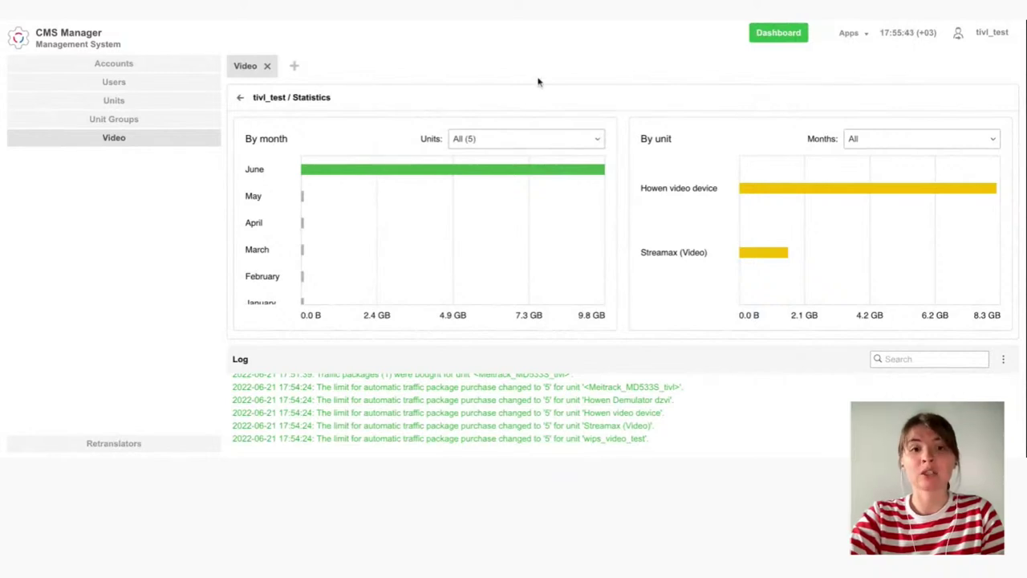
pyautogui.click(527, 138)
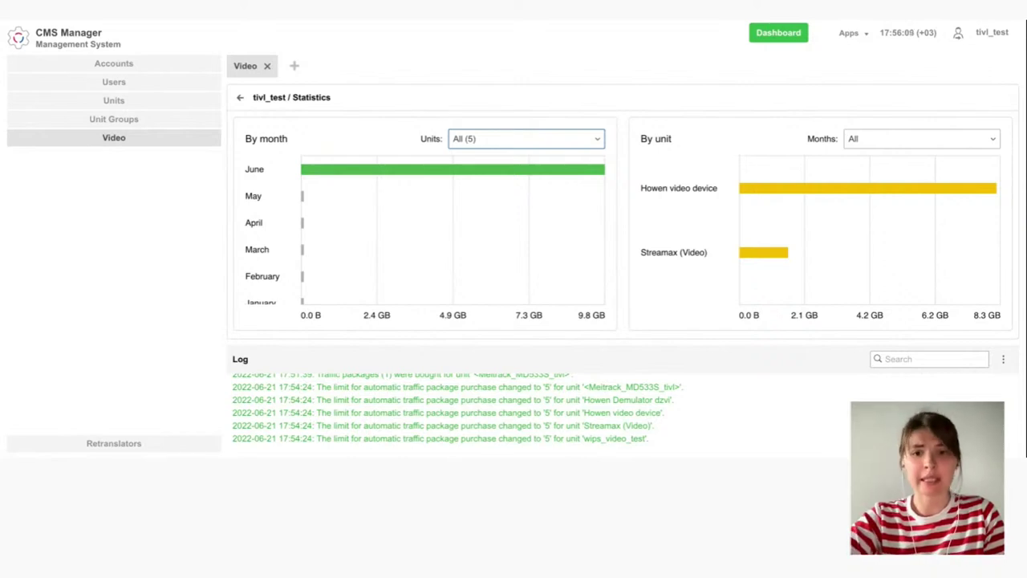
pyautogui.click(353, 148)
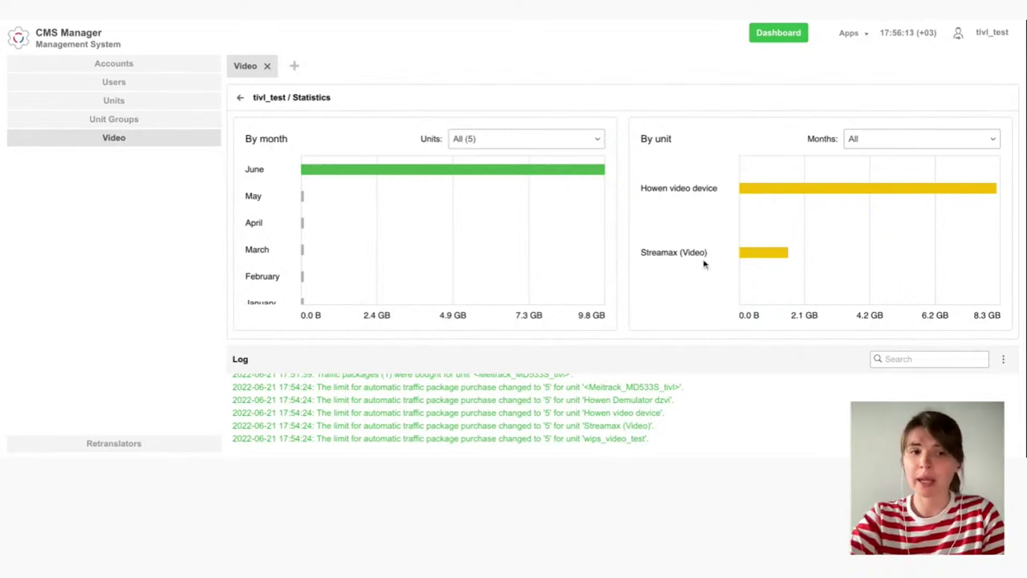
pyautogui.click(564, 171)
pyautogui.moveTo(533, 215)
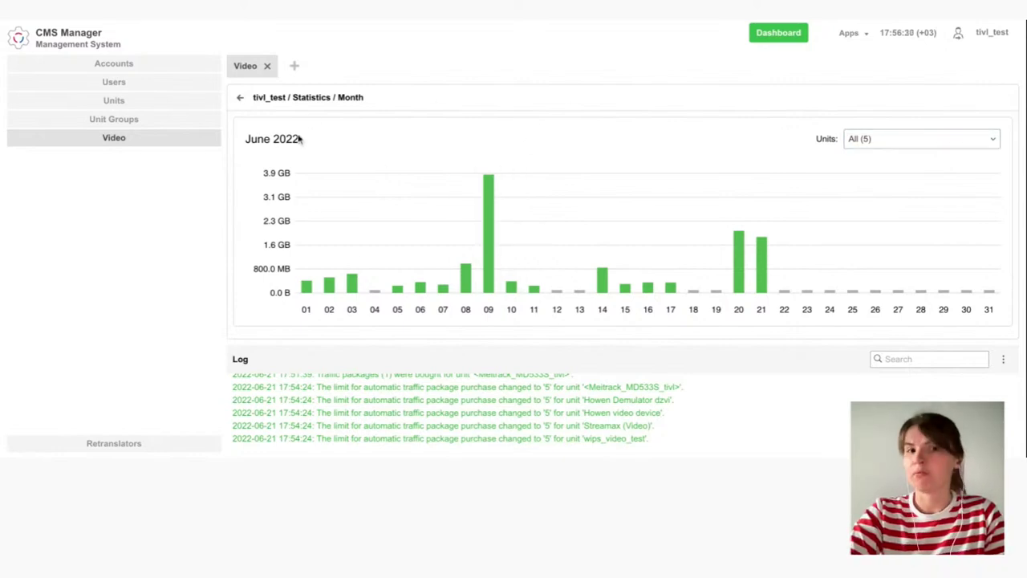
# Step: Filter the June 2022 statistics to the <Meitrack_MD533S_tivl> unit and open the details for 06 June
pyautogui.click(871, 141)
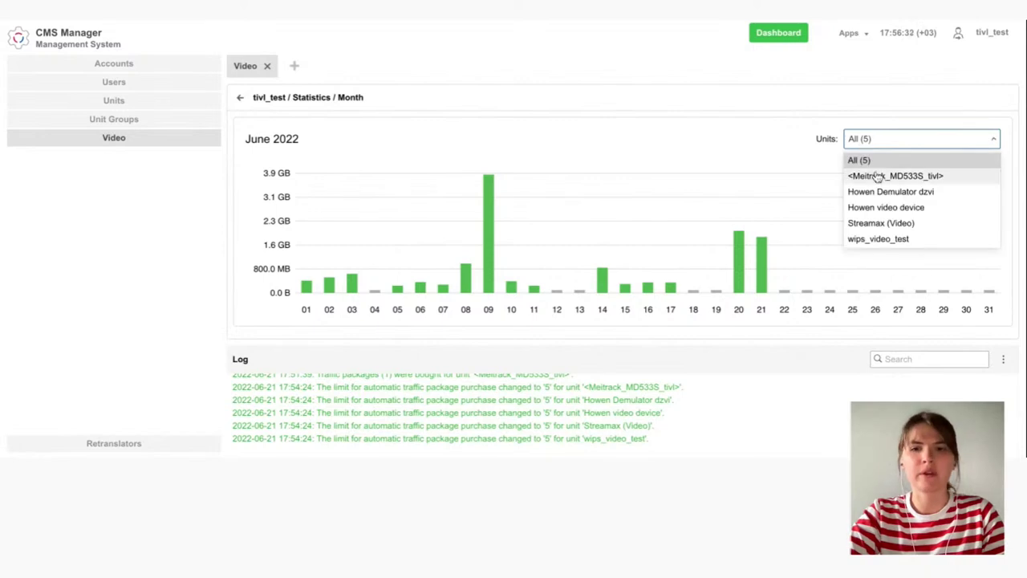
pyautogui.click(878, 176)
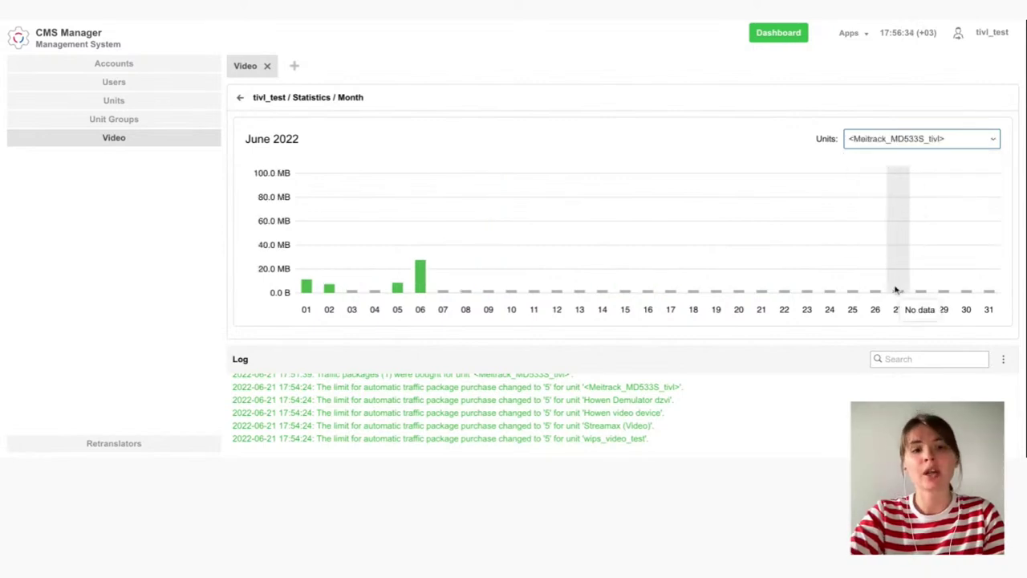
pyautogui.click(420, 283)
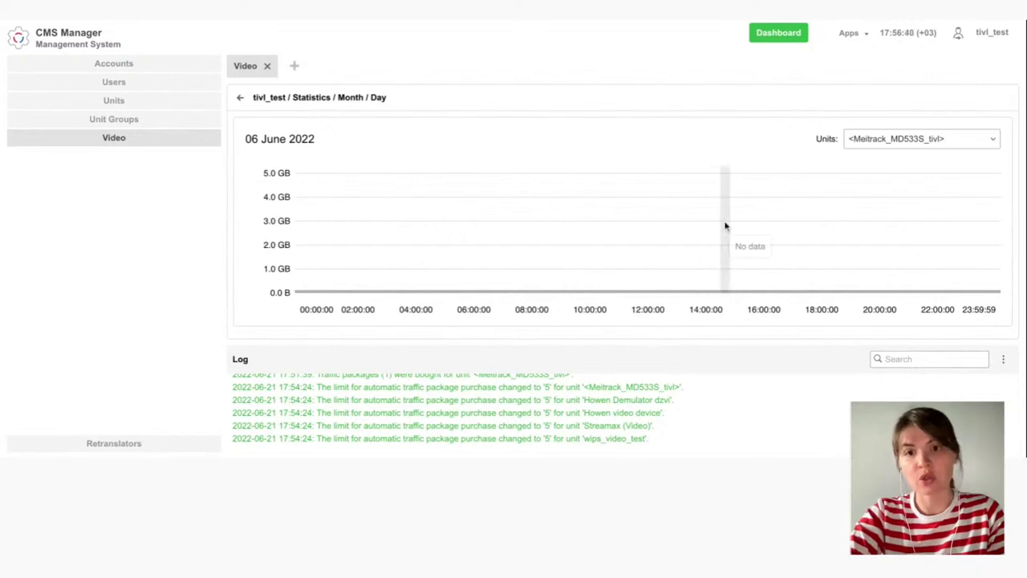
# Step: Switch the statistics to Howen video device and examine its traffic by time interval on 09 June 2022
pyautogui.click(861, 144)
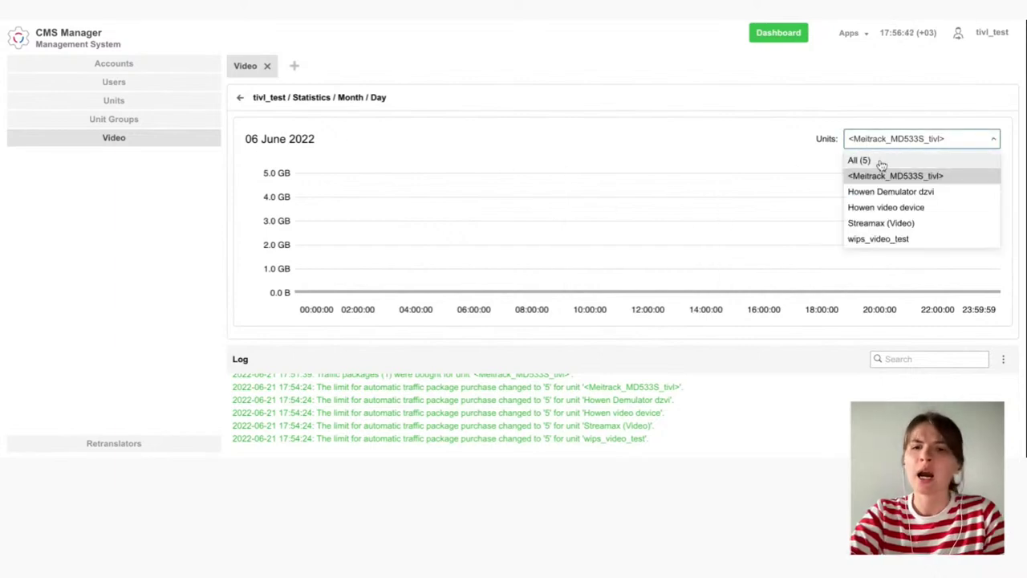
pyautogui.click(885, 207)
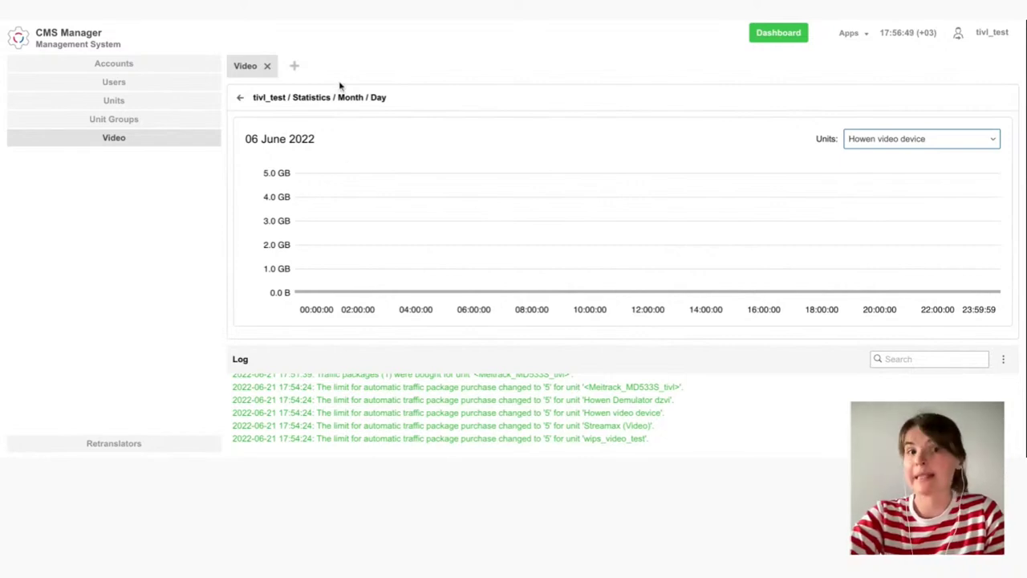
pyautogui.click(244, 97)
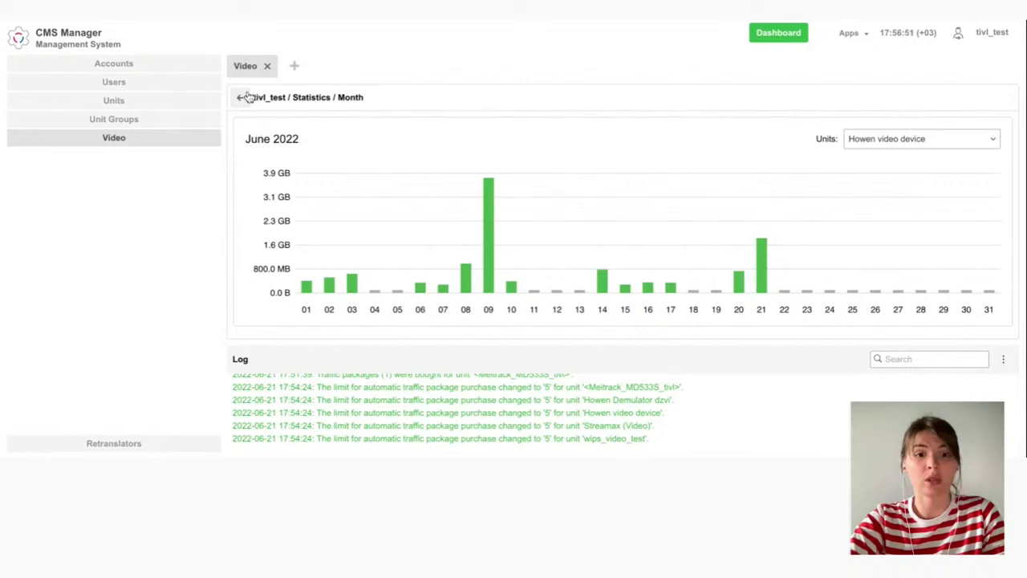
pyautogui.click(487, 234)
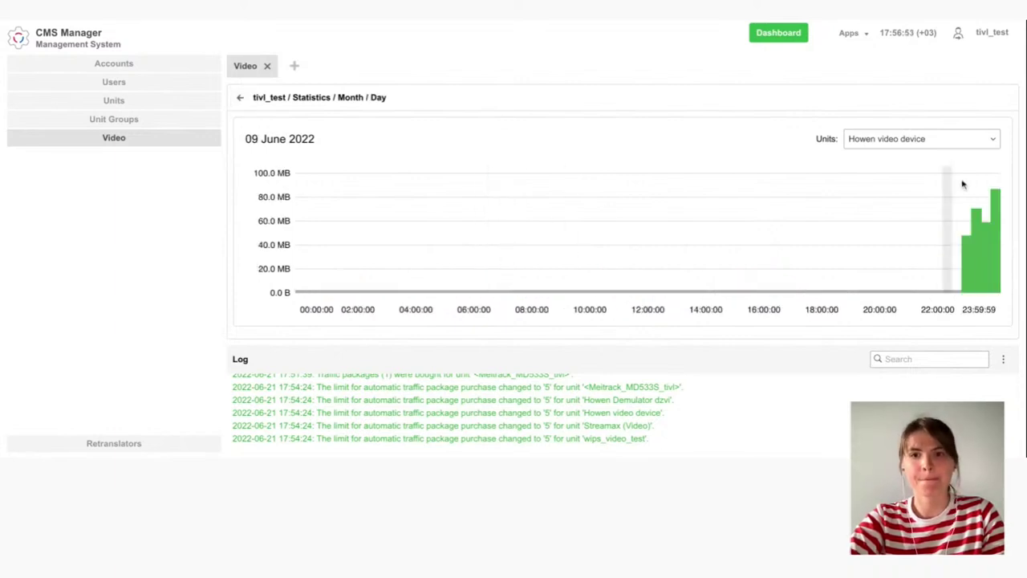
pyautogui.moveTo(978, 245)
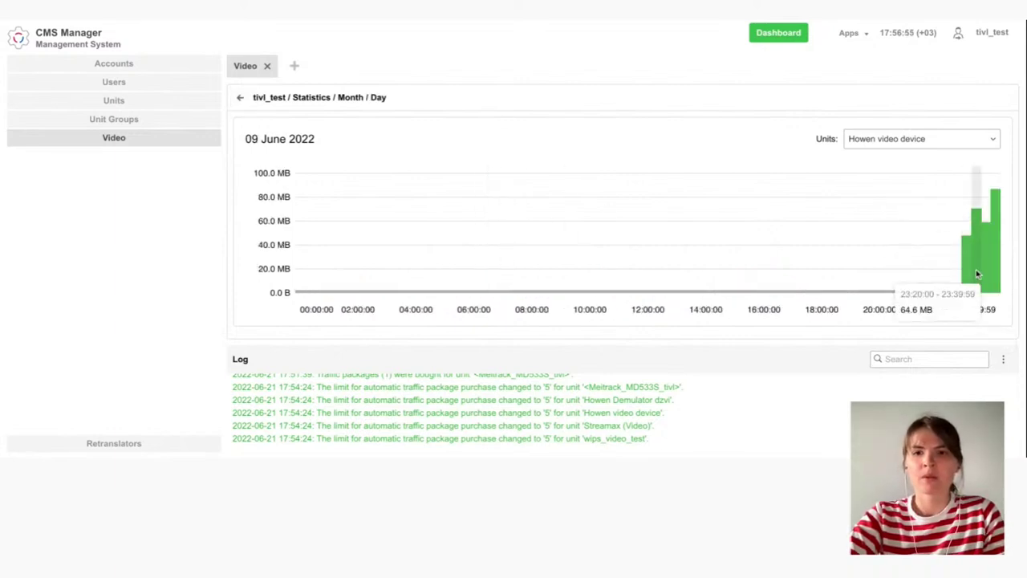
pyautogui.moveTo(968, 276)
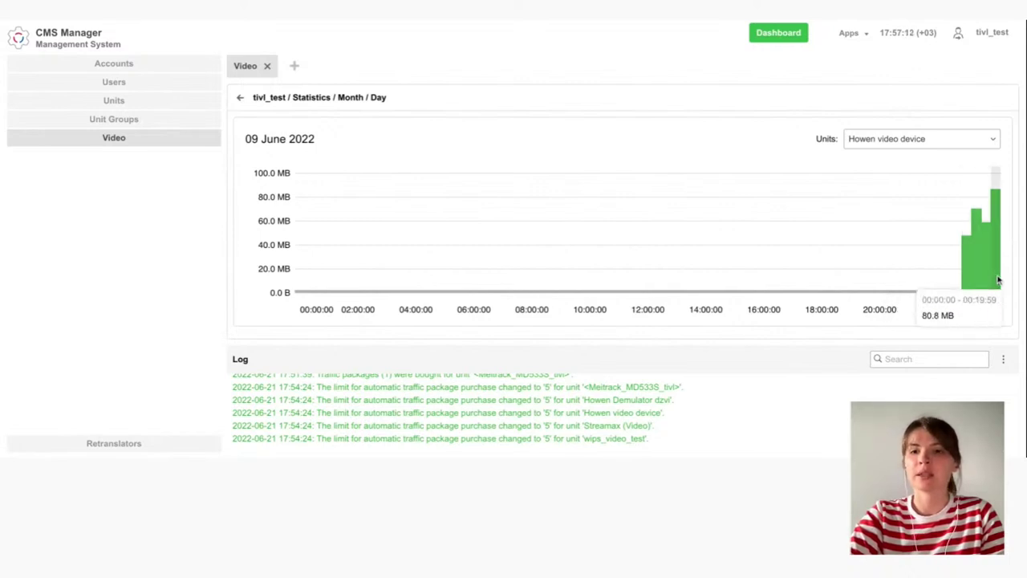
# Step: Leave the statistics and return to the tivl_test account's unit list
pyautogui.click(241, 99)
pyautogui.click(241, 100)
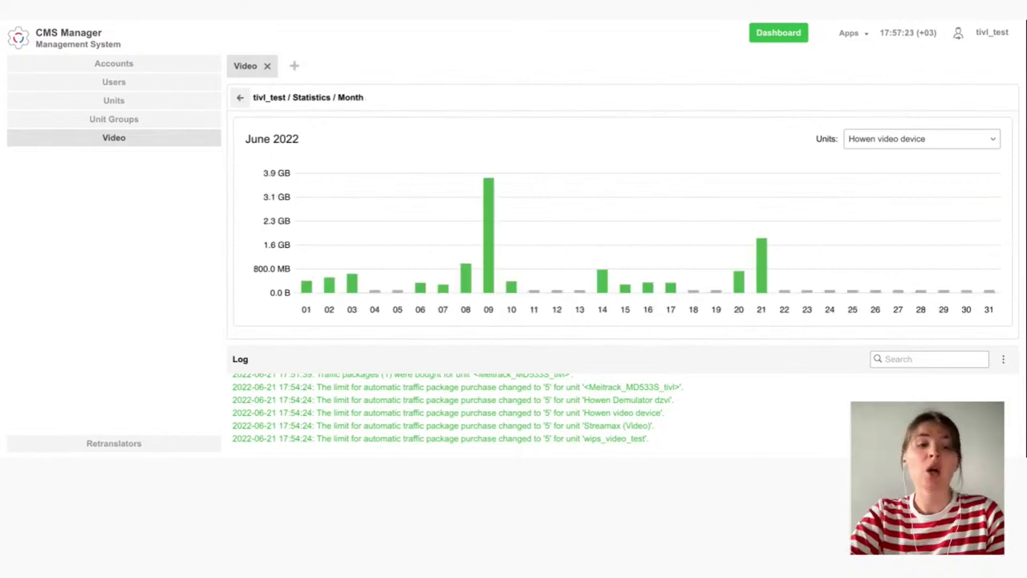
pyautogui.click(240, 97)
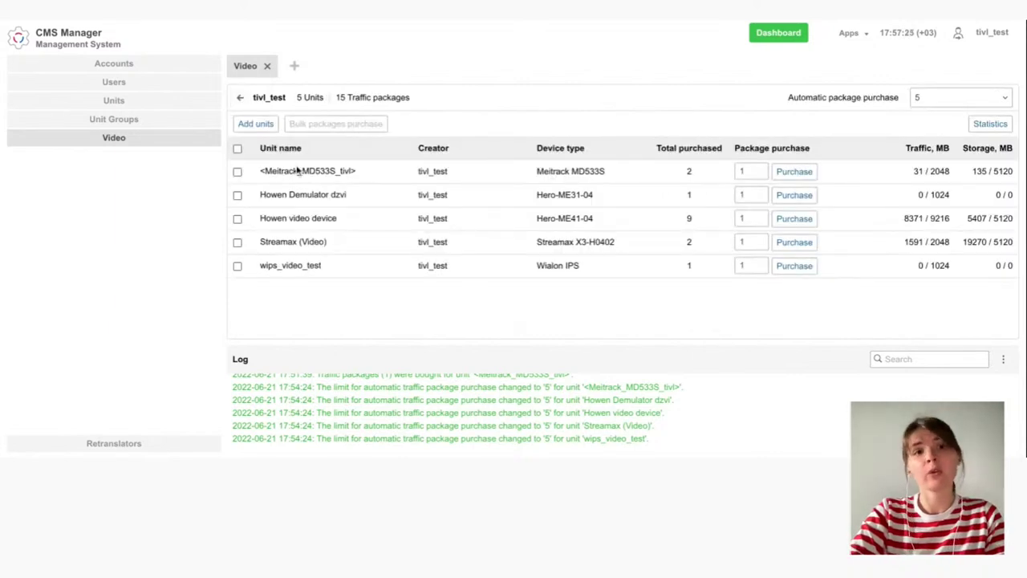